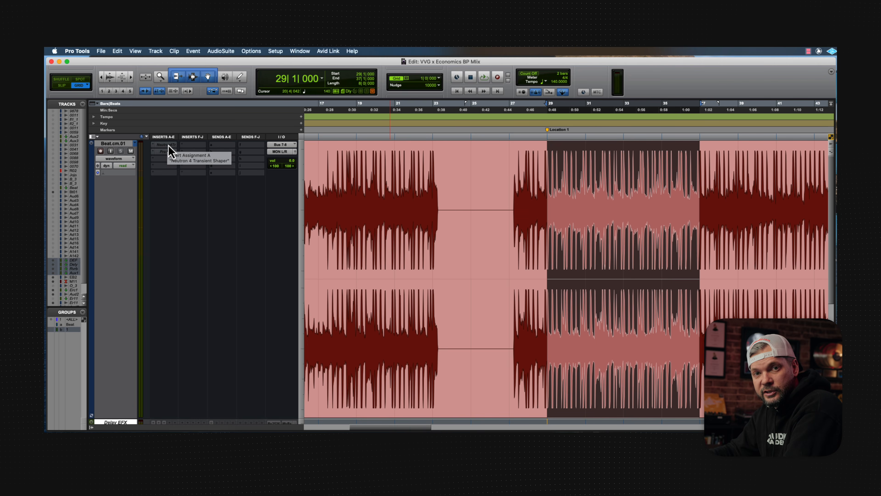
Step: Open the Beat track's Neutron 4 Transient Shaper and audition the selection with the plug-in bypassed and active
{"action": "left_click", "coordinate": [166, 144]}
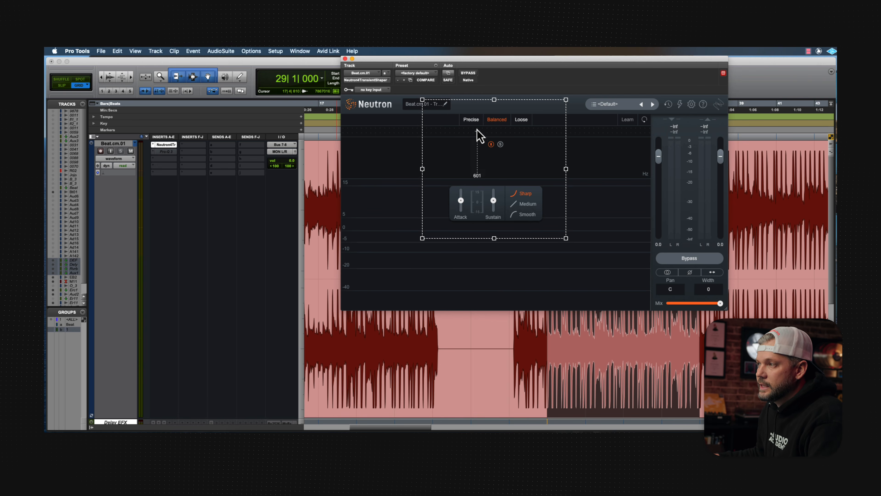
{"action": "left_click_drag", "start_coordinate": [524, 59], "coordinate": [566, 59]}
{"action": "left_click", "coordinate": [171, 145], "text": "super"}
{"action": "key", "text": "space"}
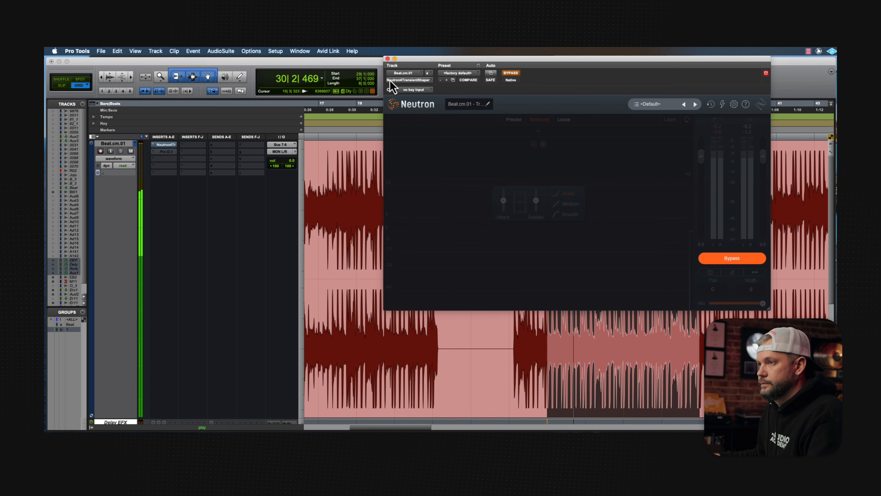
{"action": "left_click_drag", "start_coordinate": [444, 64], "coordinate": [462, 53]}
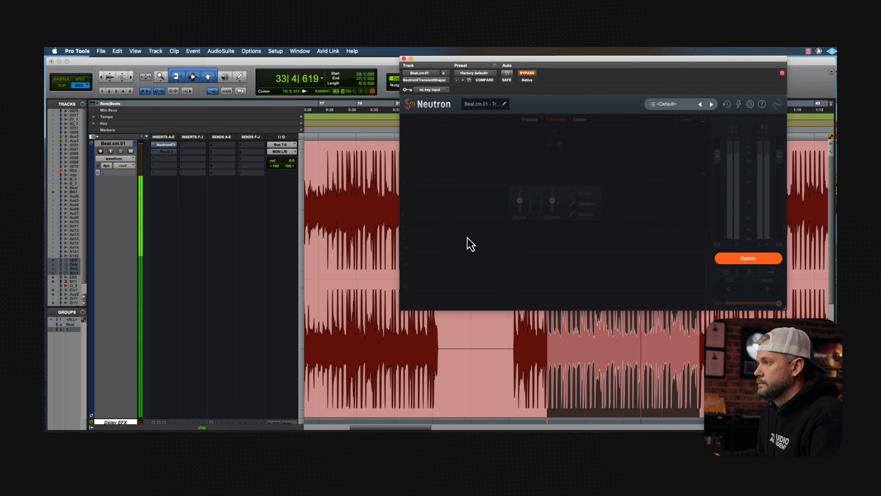
{"action": "left_click", "coordinate": [527, 74]}
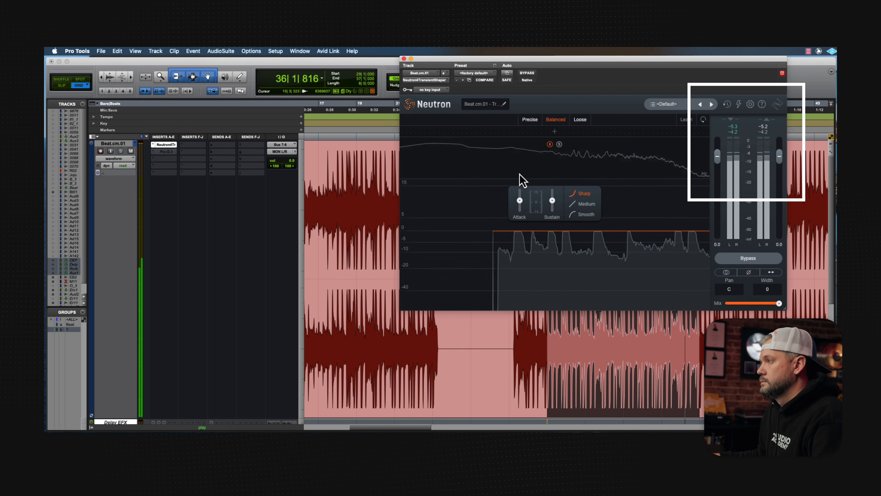
{"action": "key", "text": "space"}
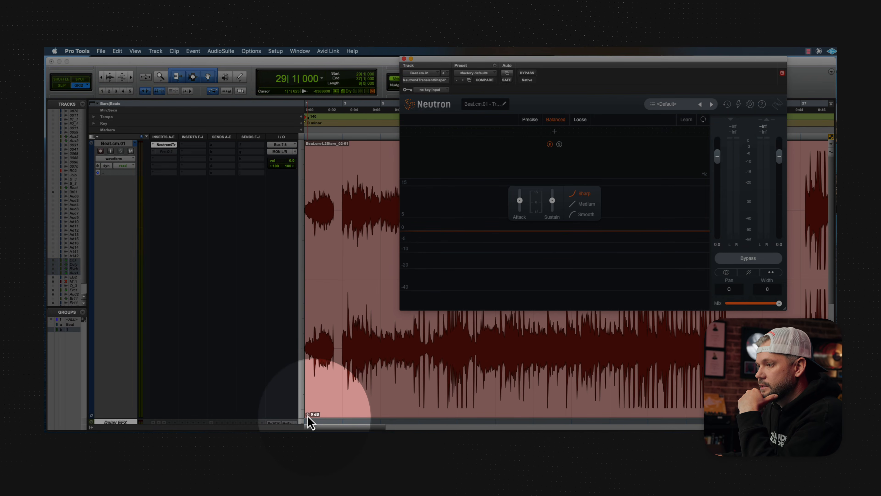
Step: Lower the beat clip's gain and play the selection to check the quieter input level
{"action": "left_click_drag", "start_coordinate": [307, 415], "coordinate": [307, 421]}
{"action": "left_click", "coordinate": [476, 260]}
{"action": "key", "text": "space"}
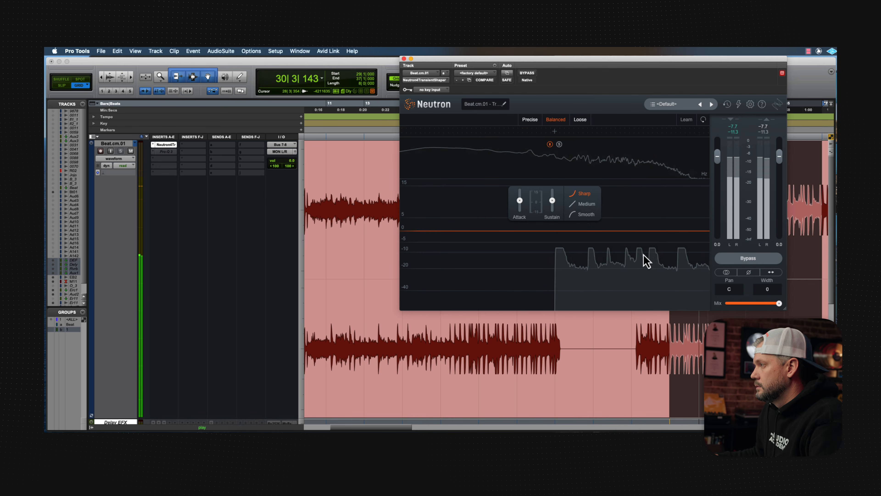
{"action": "key", "text": "space"}
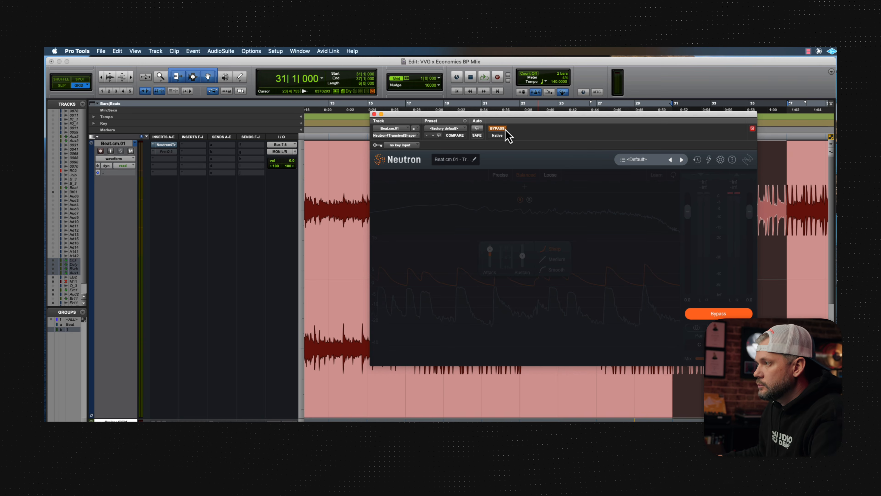
Step: Re-enable the transient shaper, switch its crossover mode to Precise and play the selection
{"action": "left_click", "coordinate": [502, 129]}
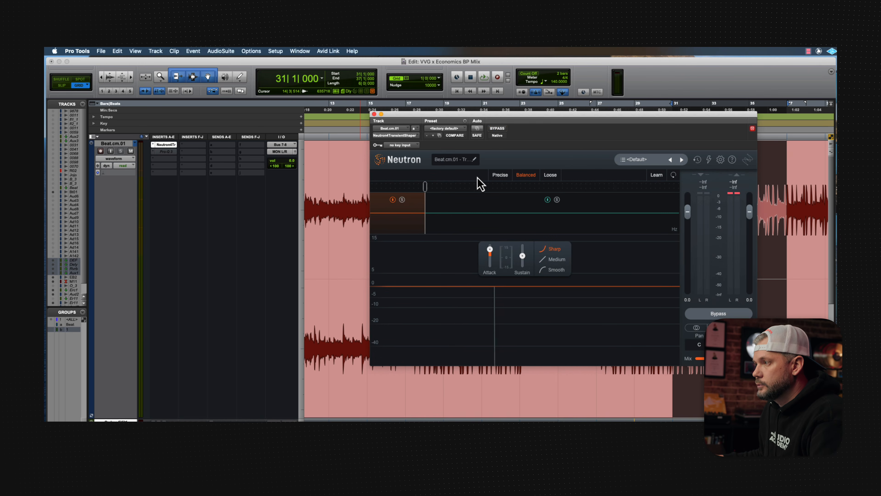
{"action": "left_click", "coordinate": [498, 174]}
{"action": "key", "text": "space"}
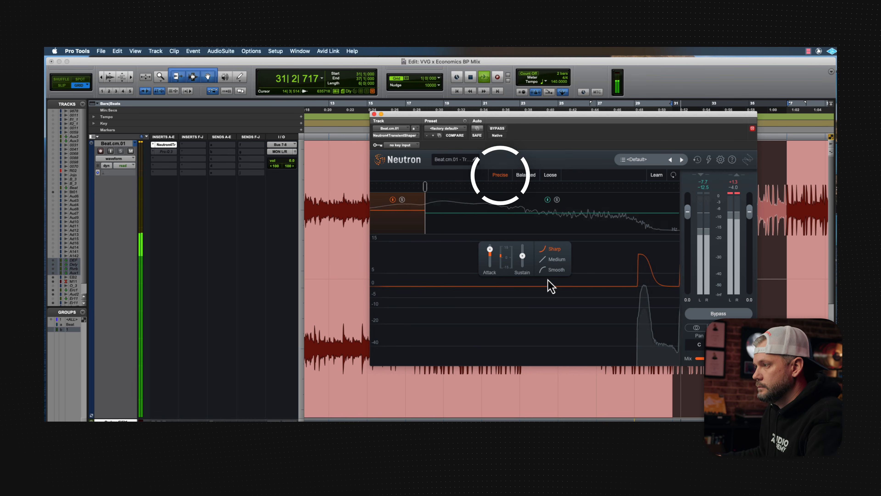
Step: Move the low band's crossover to 94 Hz and compare its boosted attack with the unprocessed beat
{"action": "left_click_drag", "start_coordinate": [490, 252], "coordinate": [489, 262]}
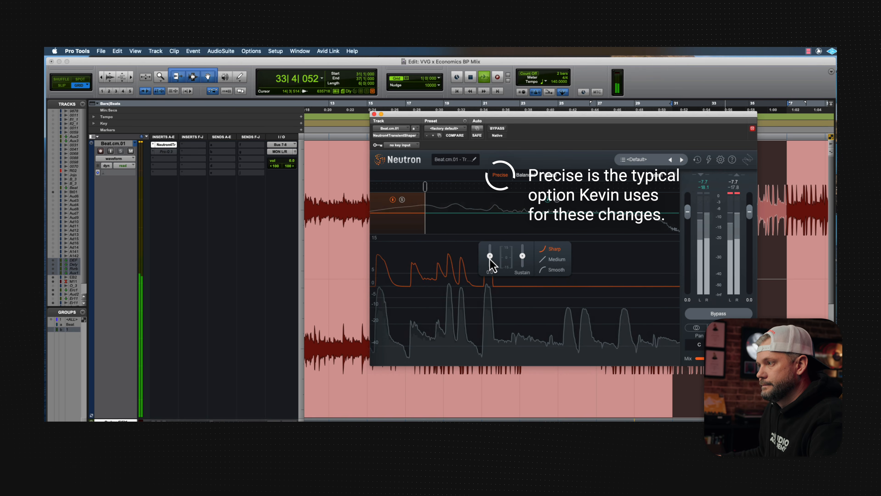
{"action": "left_click_drag", "start_coordinate": [493, 262], "coordinate": [492, 253]}
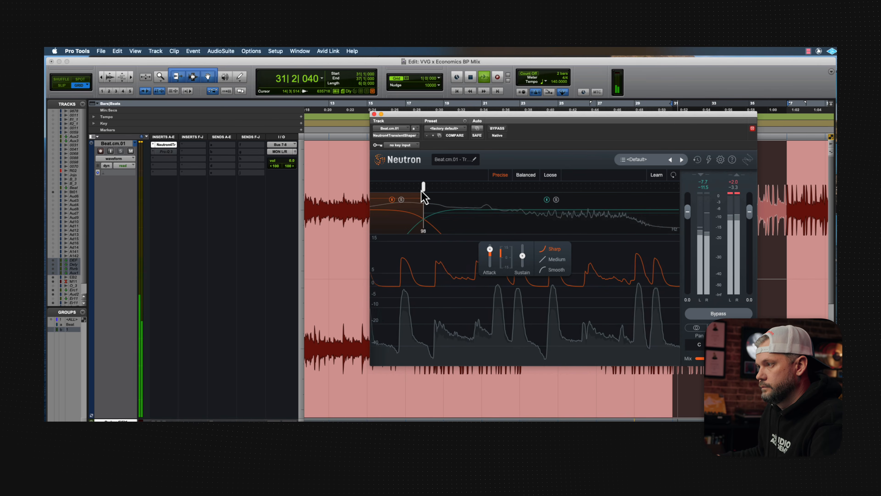
{"action": "key", "text": "space"}
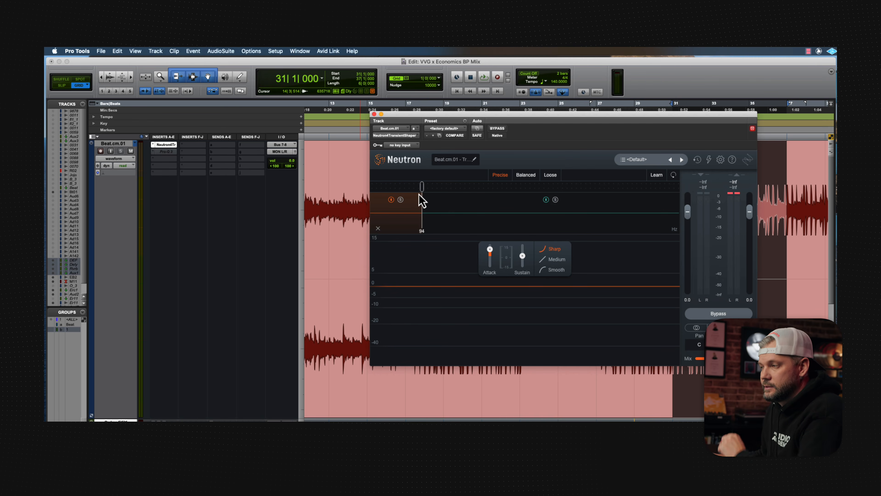
{"action": "left_click", "coordinate": [499, 128]}
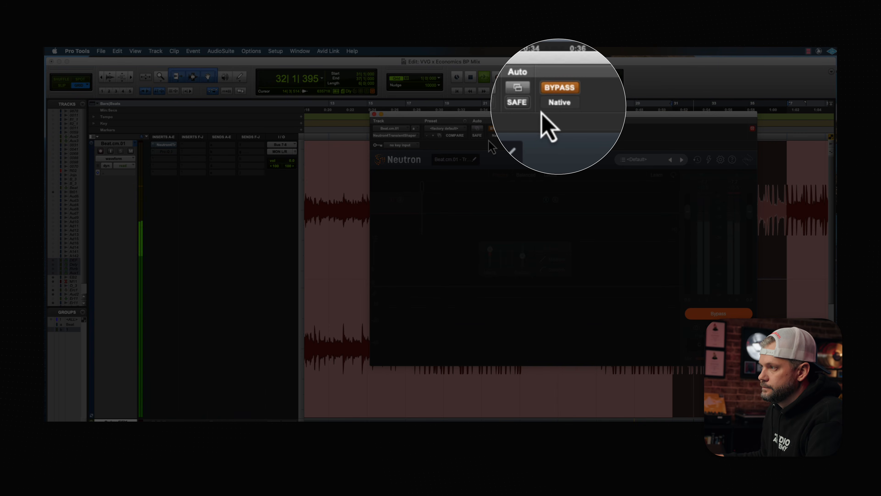
{"action": "left_click", "coordinate": [497, 130]}
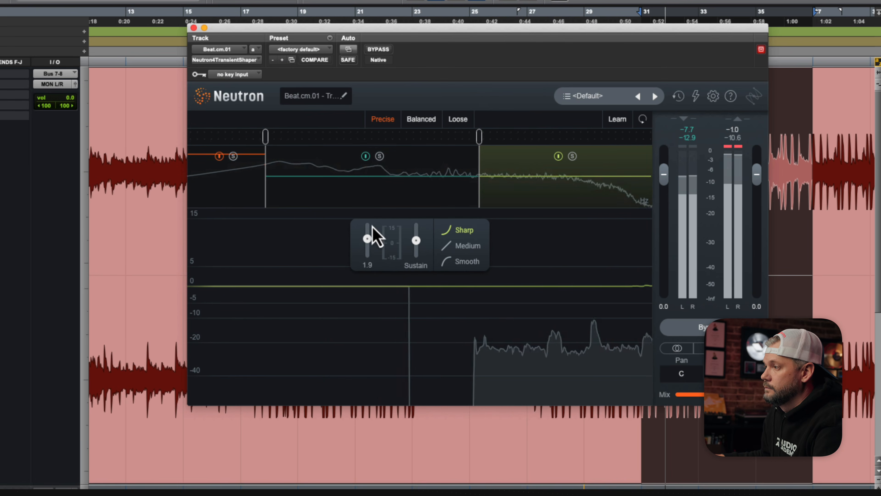
Step: Raise the high band's attack, lower its crossover frequency, and recheck the low band's attack
{"action": "left_click_drag", "start_coordinate": [377, 237], "coordinate": [380, 194]}
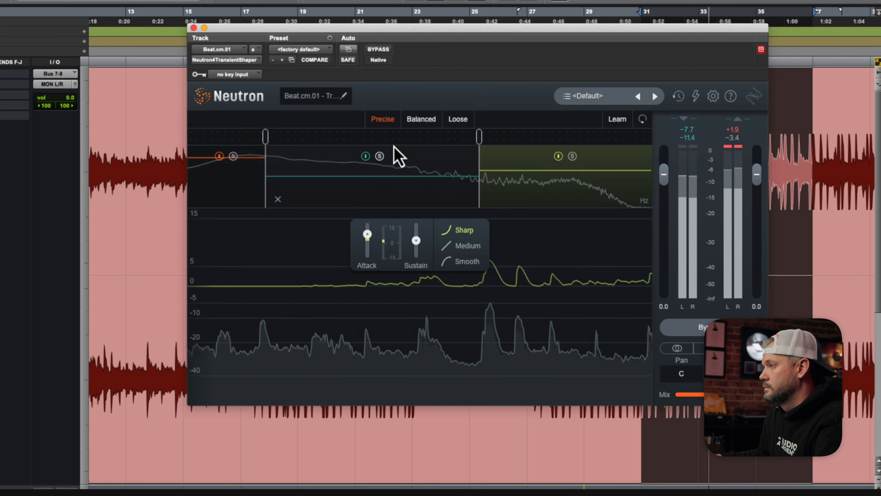
{"action": "left_click_drag", "start_coordinate": [479, 139], "coordinate": [429, 150]}
{"action": "left_click_drag", "start_coordinate": [368, 234], "coordinate": [372, 219]}
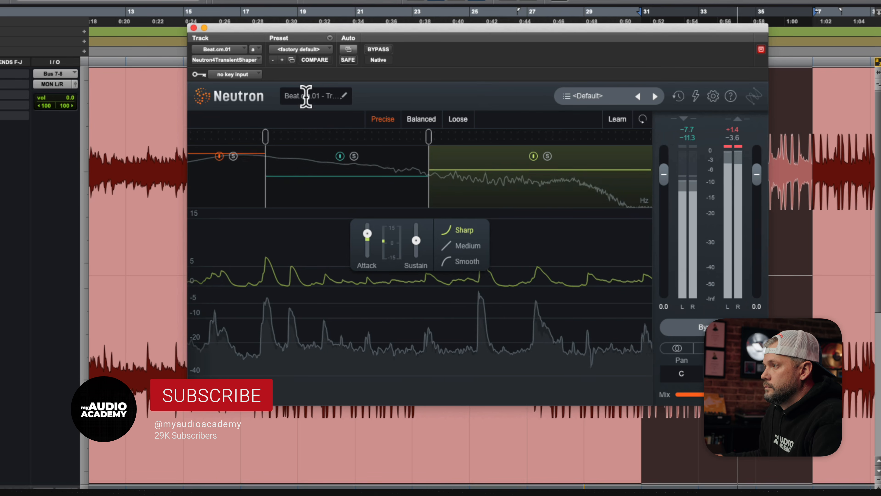
{"action": "left_click", "coordinate": [223, 197]}
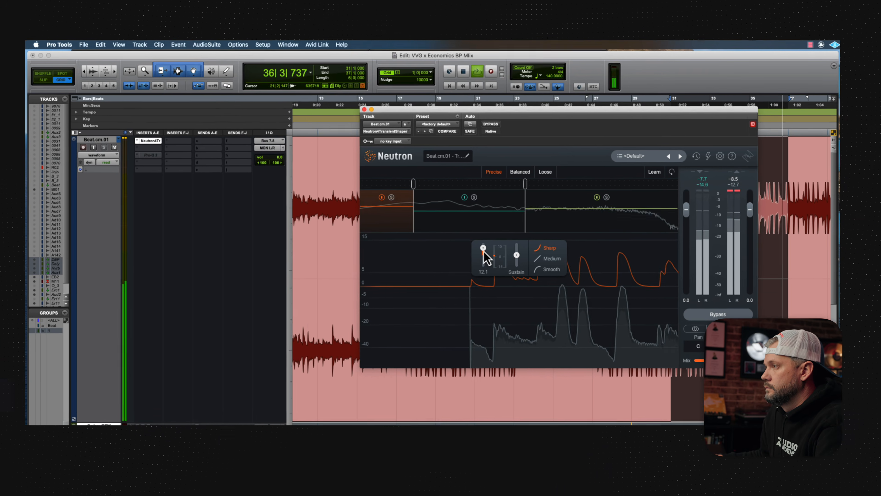
{"action": "key", "text": "space"}
Step: Try raising the middle band's attack while the selection plays
{"action": "left_click", "coordinate": [379, 203]}
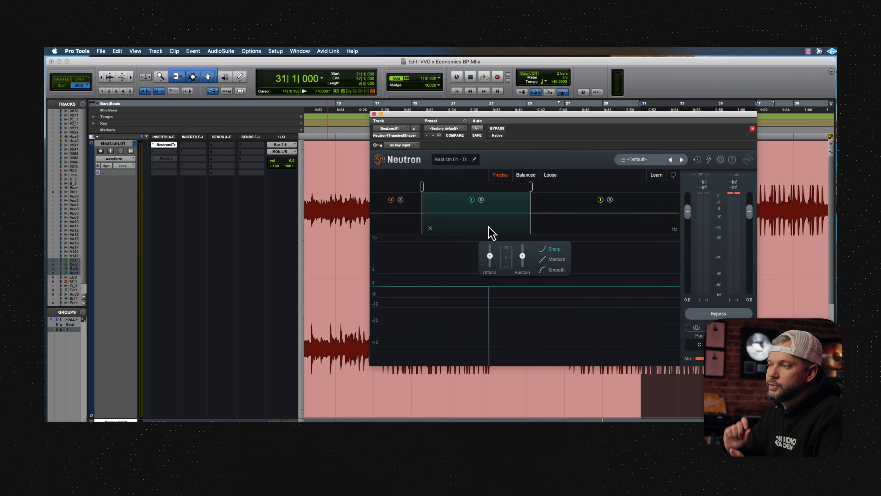
{"action": "left_click_drag", "start_coordinate": [490, 254], "coordinate": [499, 215]}
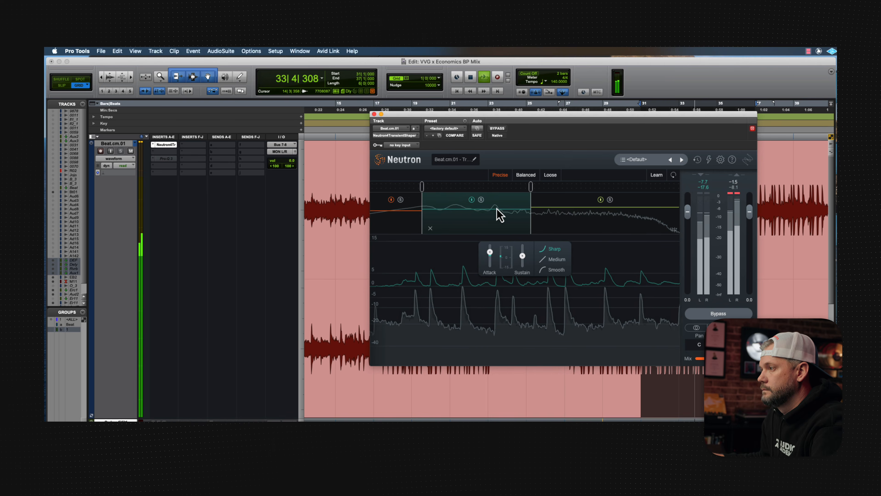
{"action": "key", "text": "space"}
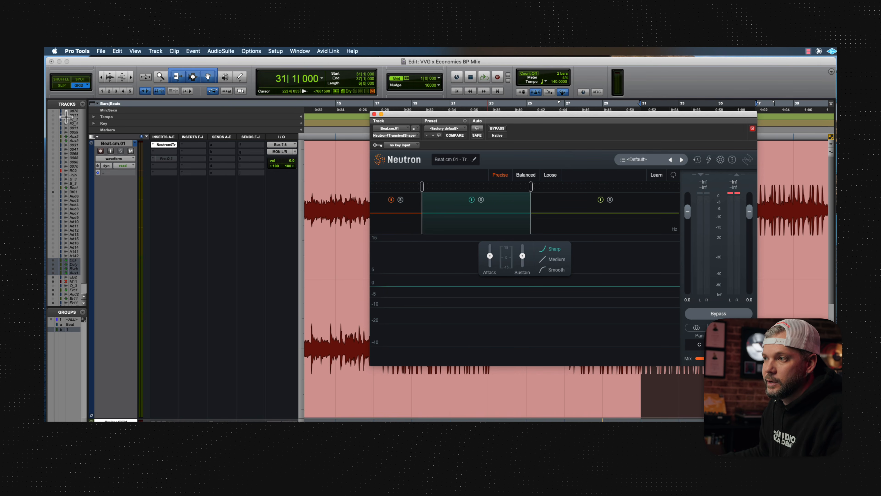
Step: Add a second Neutron 4 Transient Shaper in insert B and split it into three bands at about 316 Hz and 1 kHz
{"action": "left_click_drag", "start_coordinate": [155, 145], "coordinate": [157, 157]}
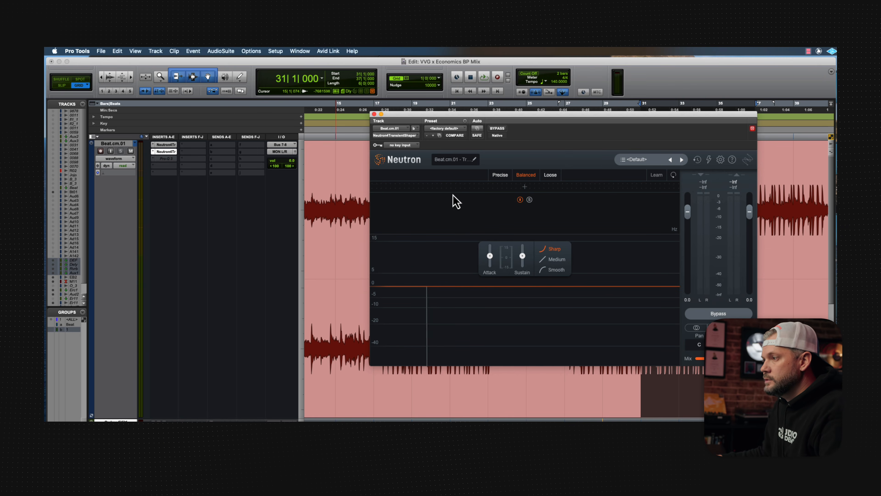
{"action": "left_click", "coordinate": [475, 187]}
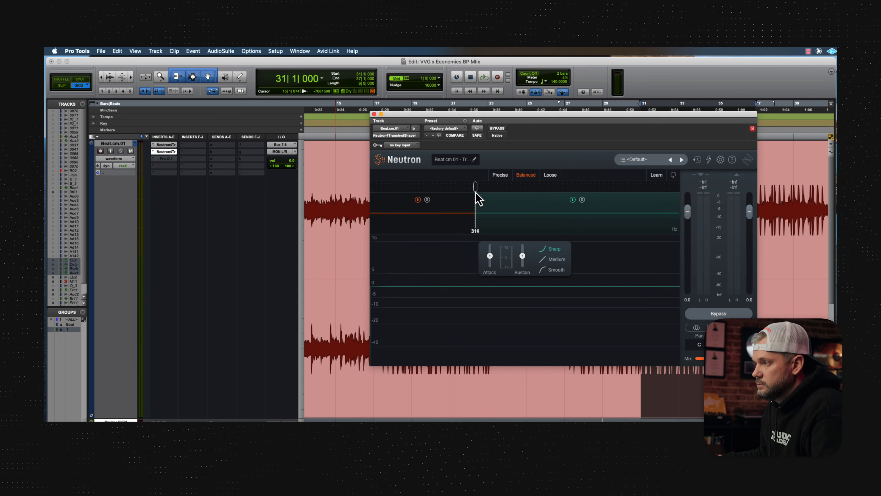
{"action": "left_click", "coordinate": [533, 193]}
Step: Raise the second shaper's middle band attack during playback and shift that band's crossovers higher in Precise mode
{"action": "key", "text": "space"}
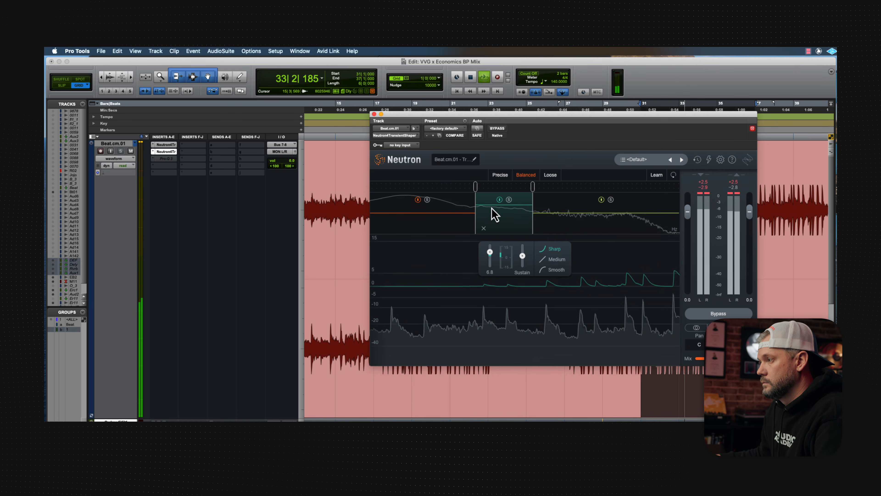
{"action": "left_click_drag", "start_coordinate": [491, 201], "coordinate": [491, 194]}
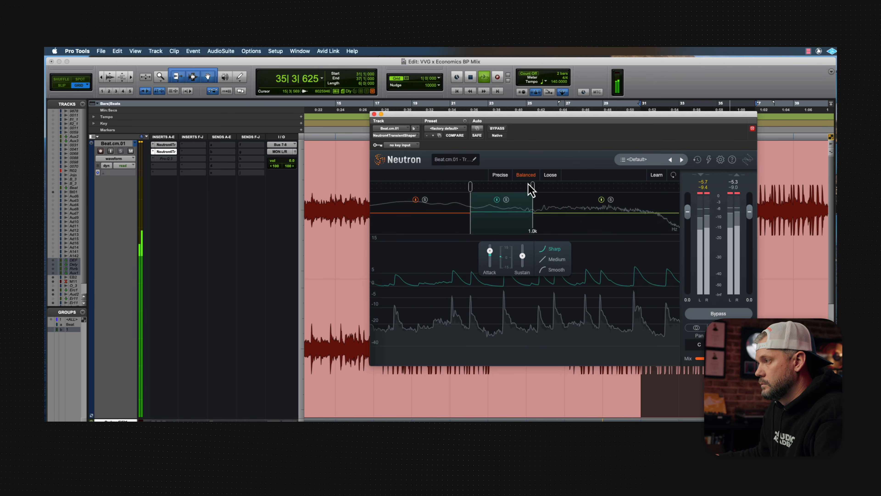
{"action": "left_click_drag", "start_coordinate": [529, 188], "coordinate": [526, 188]}
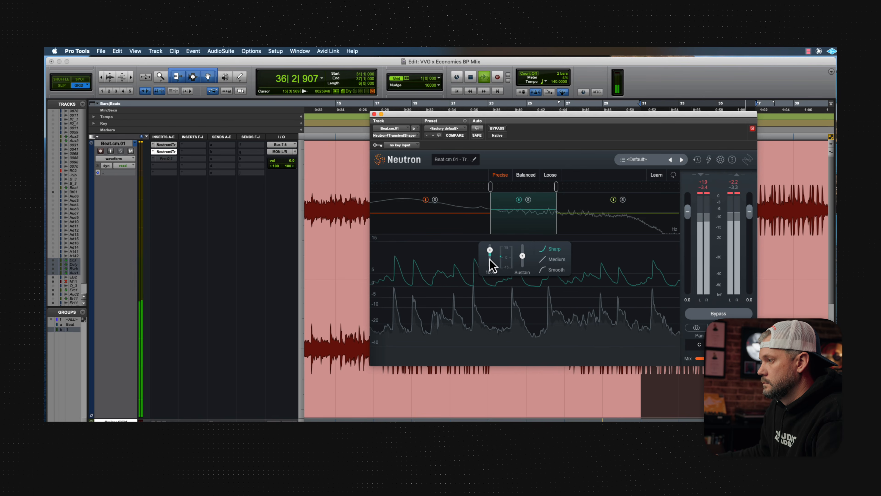
Step: Compare the second shaper bypassed and active, and lower its output gain to -7.3 dB
{"action": "left_click", "coordinate": [497, 131]}
{"action": "left_click", "coordinate": [498, 131]}
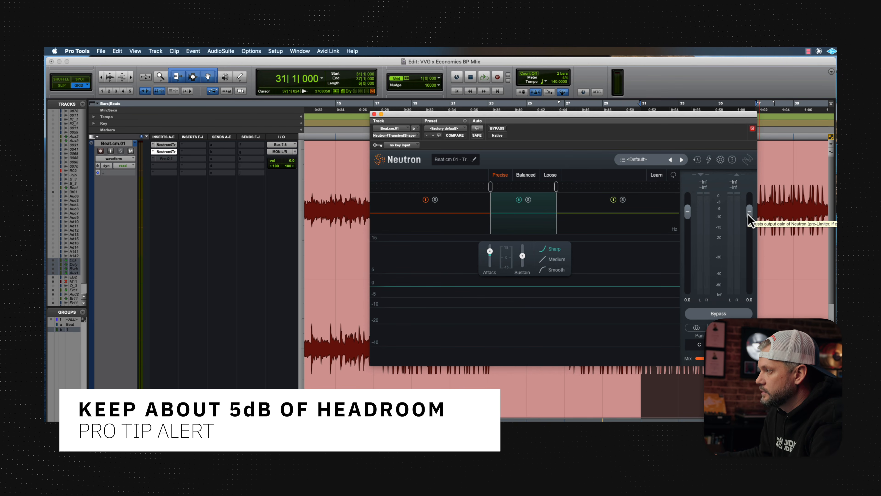
{"action": "key", "text": "space"}
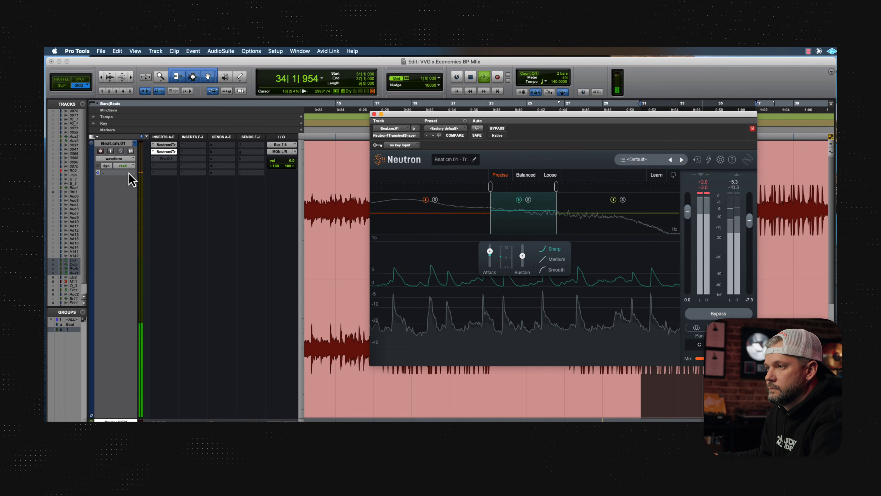
{"action": "key", "text": "space"}
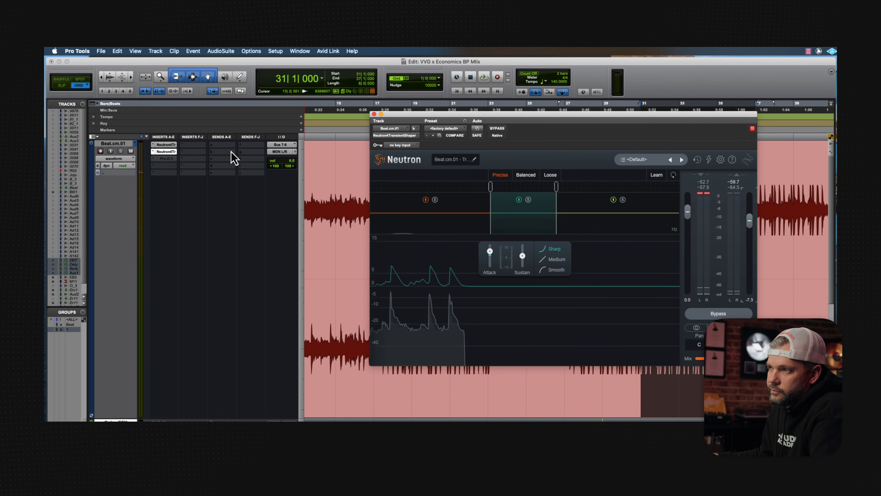
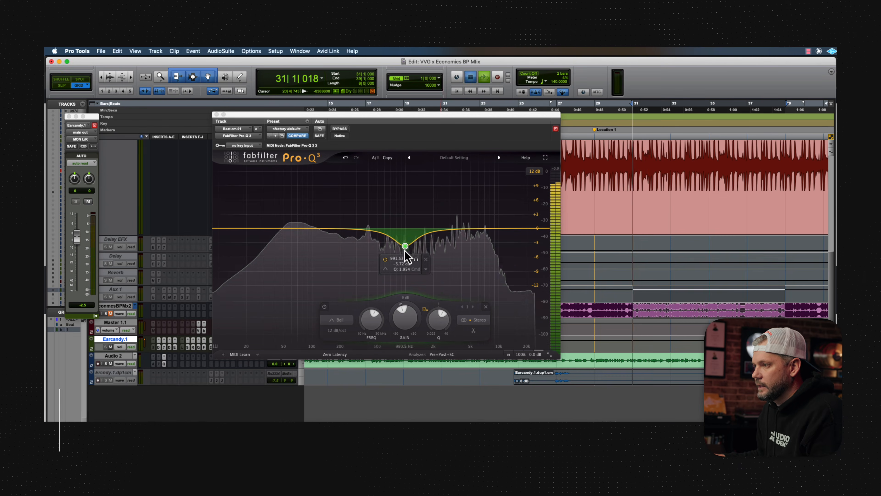
Step: Shape the Pro-Q 3 cut to about 980 Hz, -7.38 dB and Q 1.067, and restrict it to the Mid channel
{"action": "left_click_drag", "start_coordinate": [404, 243], "coordinate": [405, 176]}
{"action": "left_click_drag", "start_coordinate": [438, 321], "coordinate": [393, 401]}
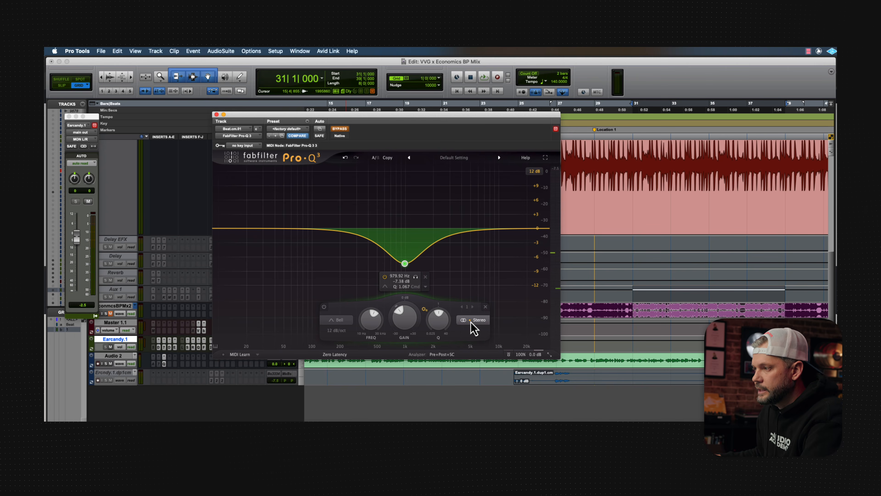
{"action": "left_click", "coordinate": [473, 326]}
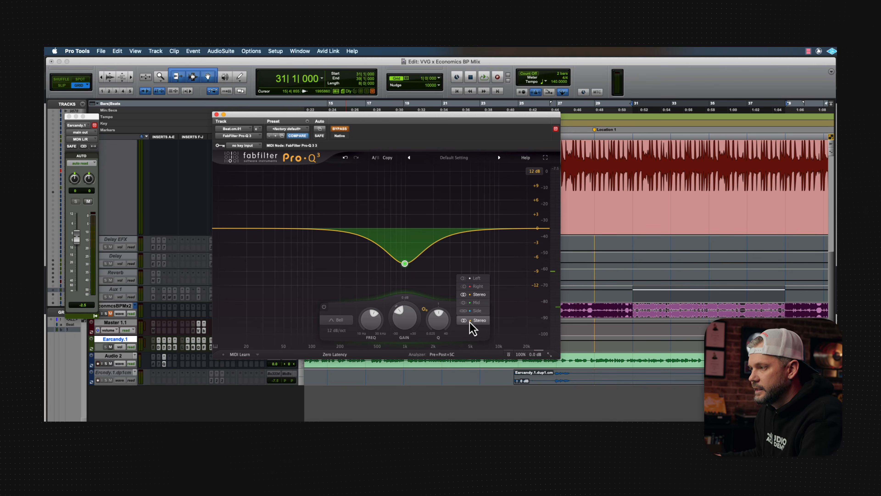
{"action": "left_click", "coordinate": [477, 303]}
Step: Play the beat and compare the Mid-only cut with Pro-Q 3 bypassed and active
{"action": "key", "text": "space"}
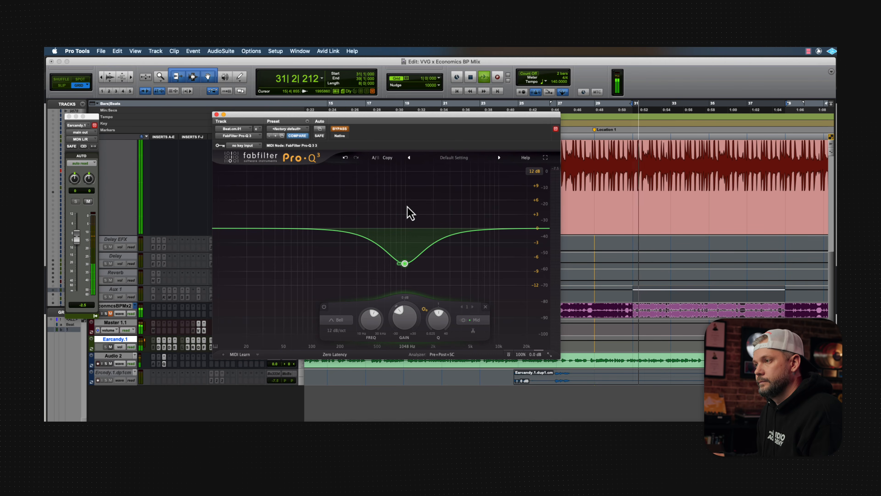
{"action": "left_click", "coordinate": [340, 129]}
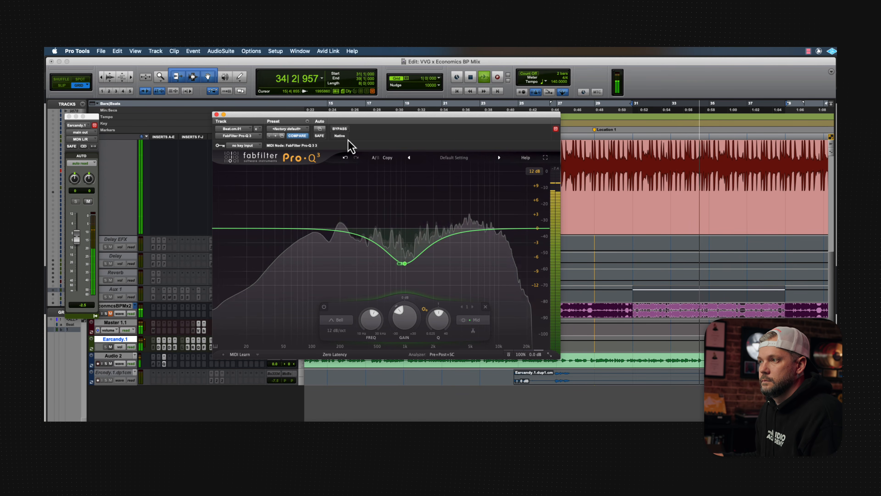
{"action": "left_click", "coordinate": [341, 129]}
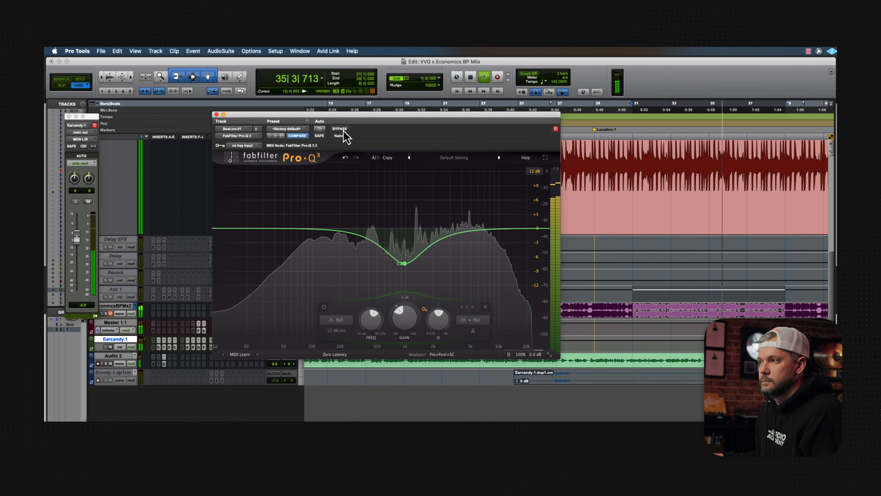
{"action": "left_click", "coordinate": [340, 129]}
{"action": "key", "text": "space"}
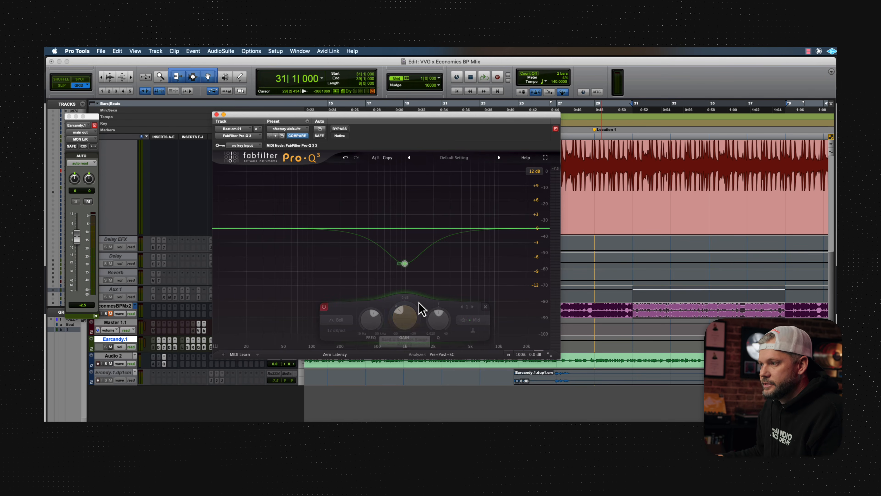
Step: Reset the Pro-Q 3 mid band's gain to 0 dB and add a send from Earcandy.1 to mono Bus 71
{"action": "left_click", "coordinate": [384, 276]}
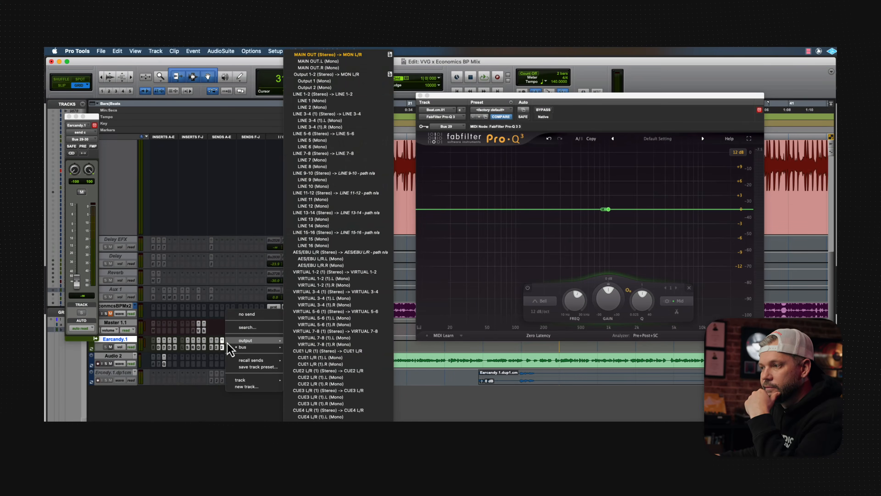
{"action": "mouse_move", "coordinate": [250, 348]}
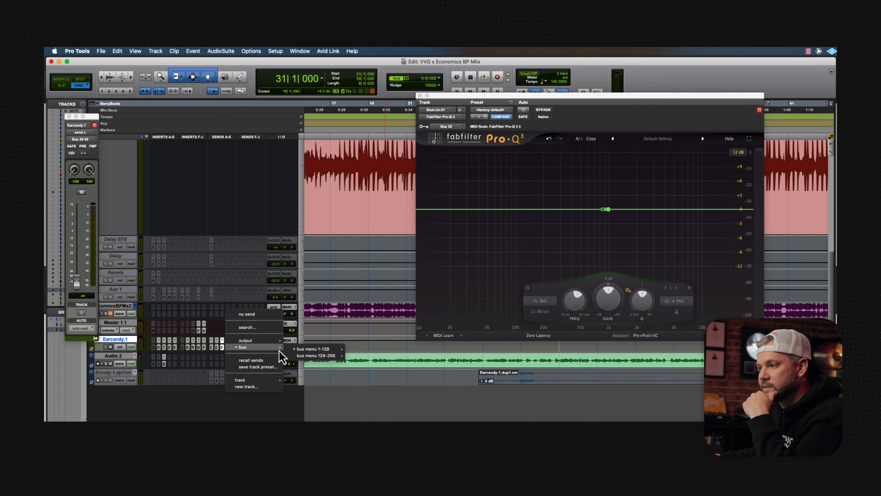
{"action": "mouse_move", "coordinate": [313, 348]}
{"action": "scroll", "coordinate": [377, 333], "scroll_direction": "up", "scroll_amount": 2}
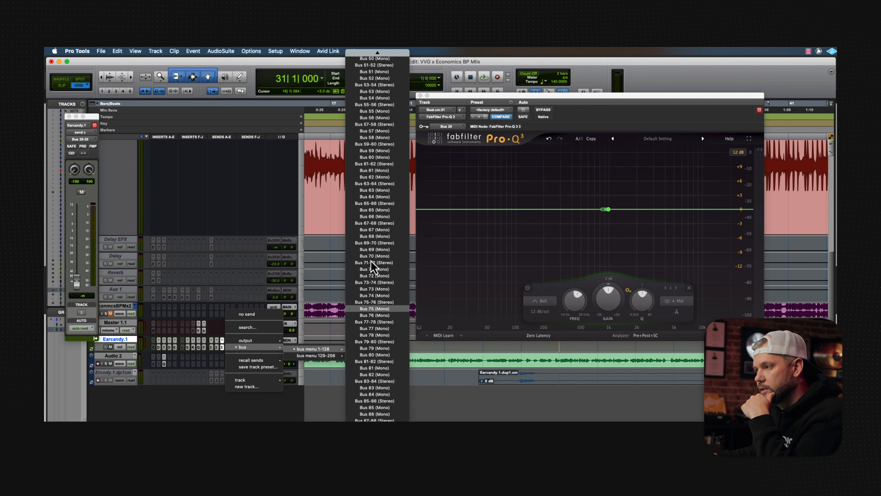
{"action": "left_click", "coordinate": [375, 270]}
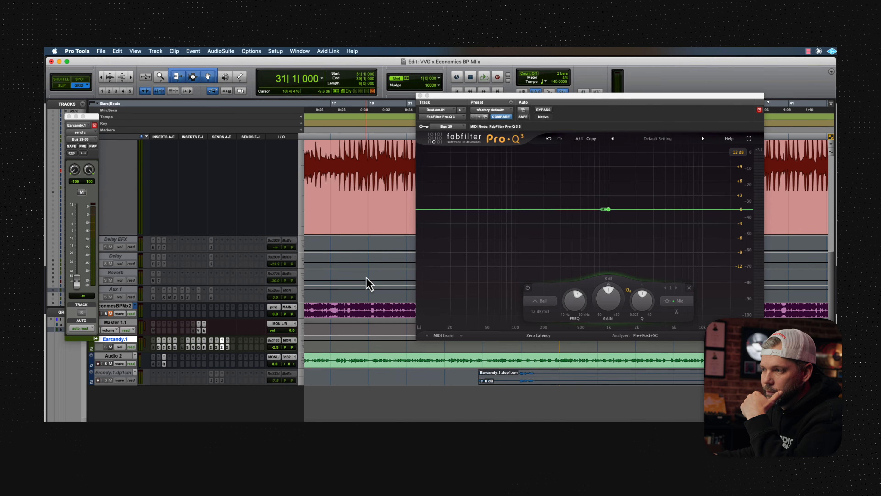
Step: Rename the new send's bus on the Earcandy.1 track to SC
{"action": "right_click", "coordinate": [228, 346]}
{"action": "left_click", "coordinate": [255, 375]}
{"action": "type", "text": "SC"}
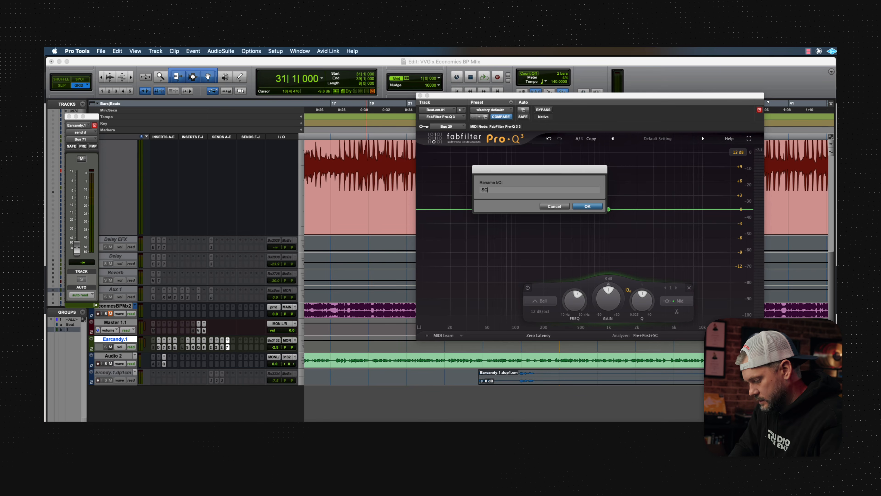
{"action": "key", "text": "Return"}
Step: Try to set the Pro-Q 3 key input to the mono SC bus
{"action": "left_click", "coordinate": [424, 126]}
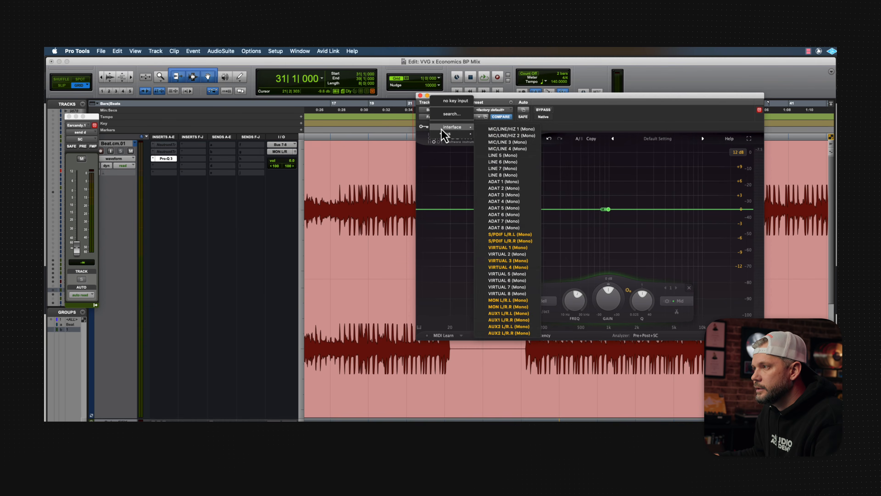
{"action": "mouse_move", "coordinate": [500, 135]}
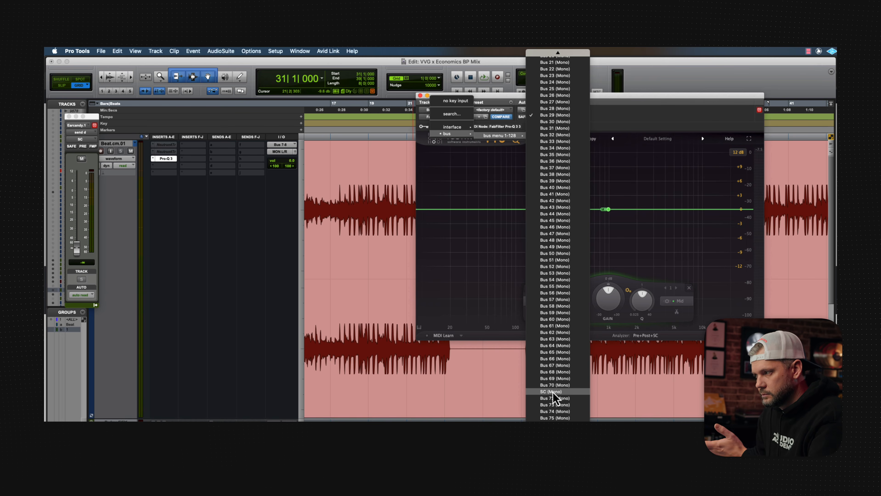
{"action": "left_click", "coordinate": [555, 398]}
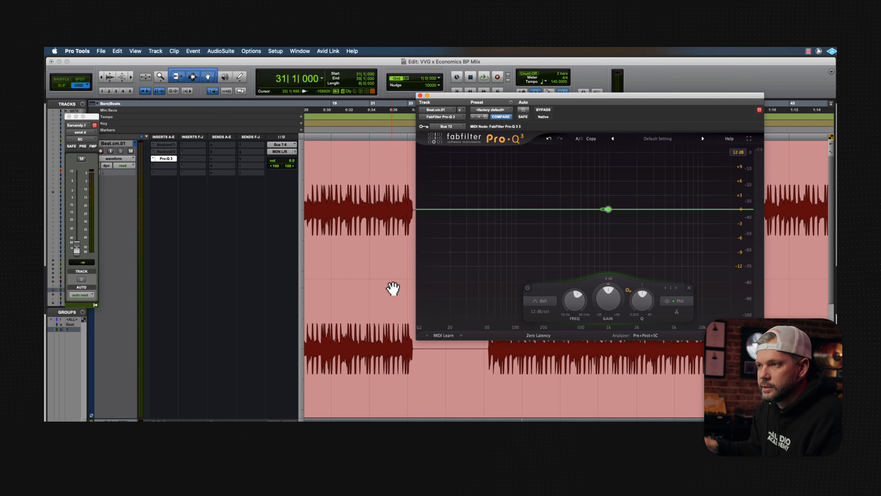
Step: Set Earcandy.1's SC send level to 0.0 dB and make the send pre-fader
{"action": "left_click", "coordinate": [74, 251], "text": "alt"}
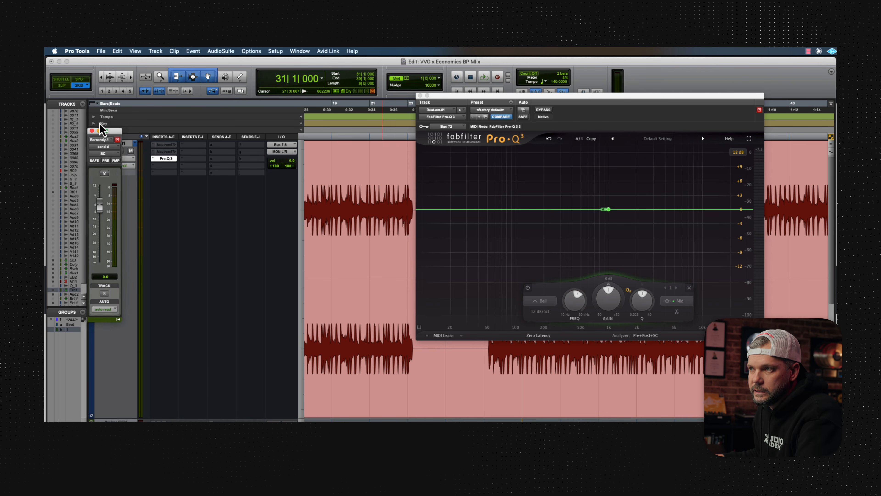
{"action": "left_click_drag", "start_coordinate": [77, 116], "coordinate": [208, 183]}
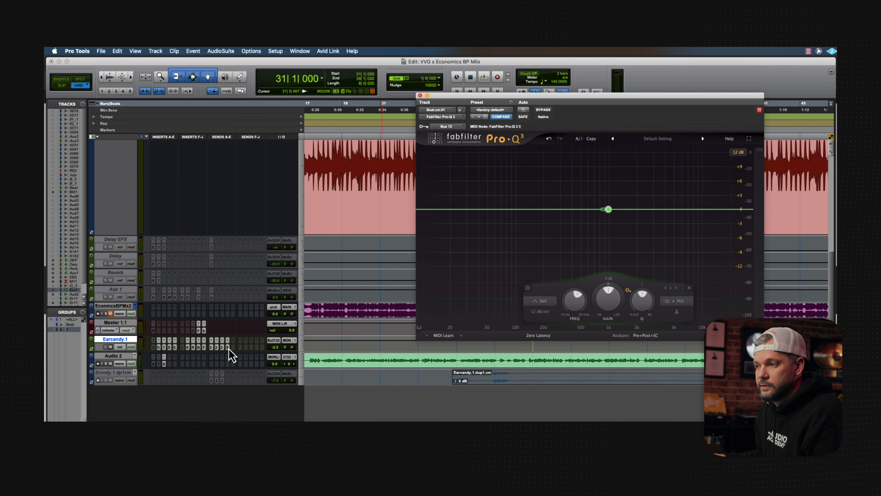
{"action": "left_click", "coordinate": [227, 347]}
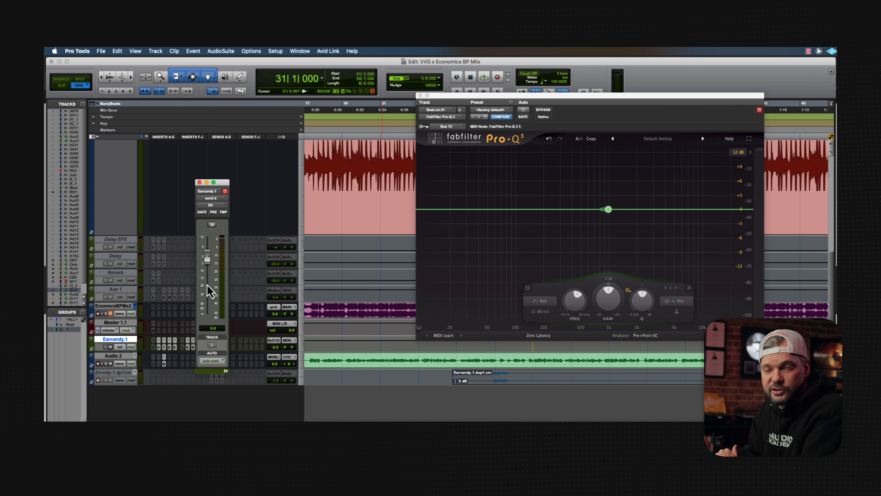
Step: Set band 1's dynamic range to -6 dB and trigger it from the external side chain with a custom threshold
{"action": "left_click", "coordinate": [609, 293]}
{"action": "type", "text": "-"}
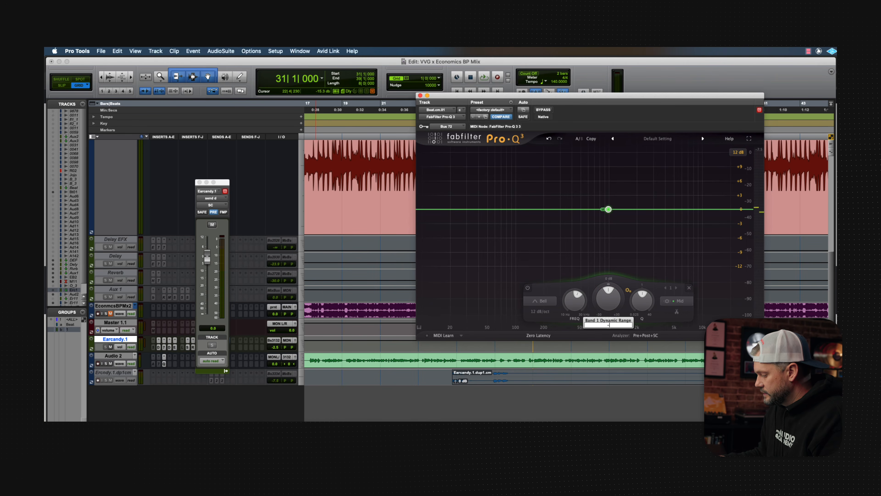
{"action": "type", "text": "6"}
{"action": "key", "text": "Return"}
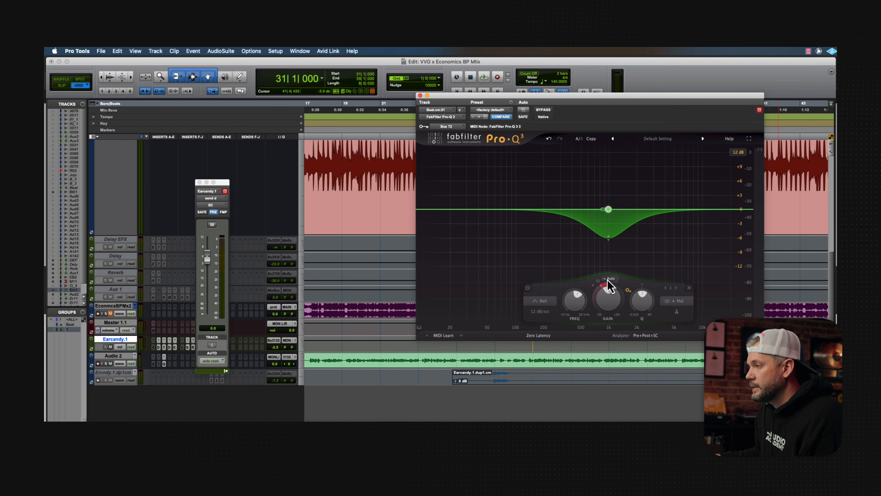
{"action": "mouse_move", "coordinate": [601, 293]}
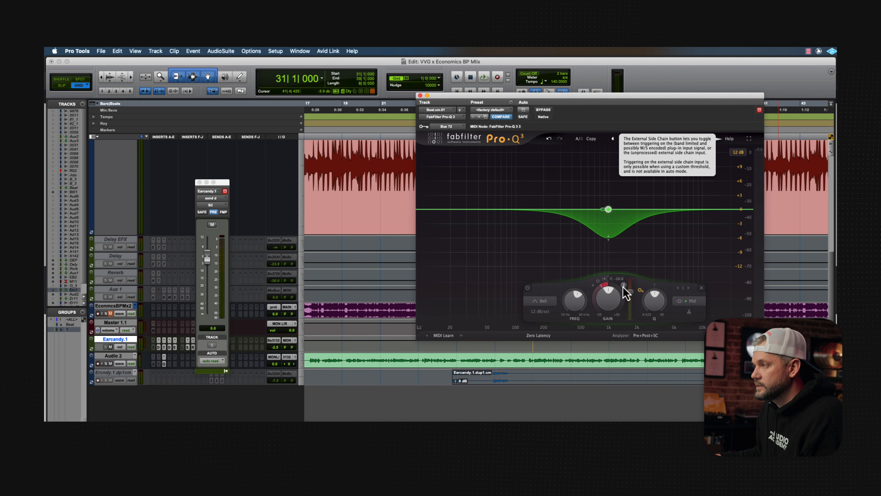
Step: Set the Pro-Q 3 key input to the mono SC bus
{"action": "left_click", "coordinate": [450, 126]}
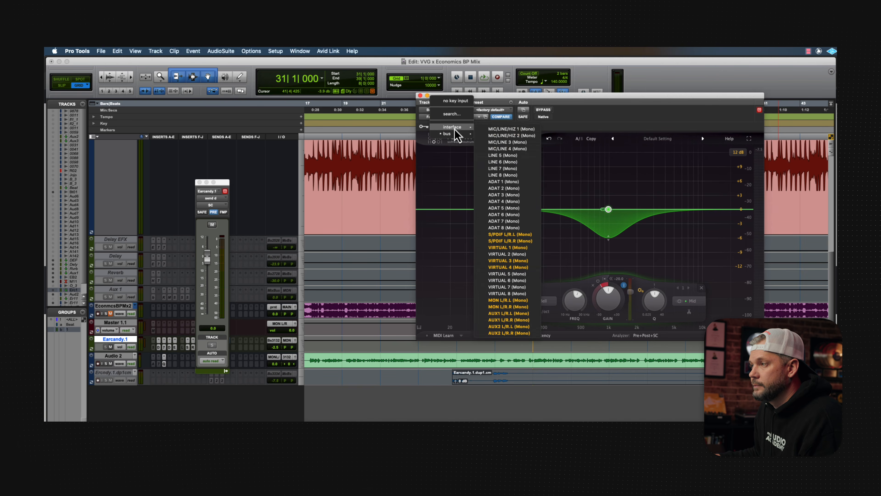
{"action": "mouse_move", "coordinate": [456, 135]}
{"action": "mouse_move", "coordinate": [507, 136]}
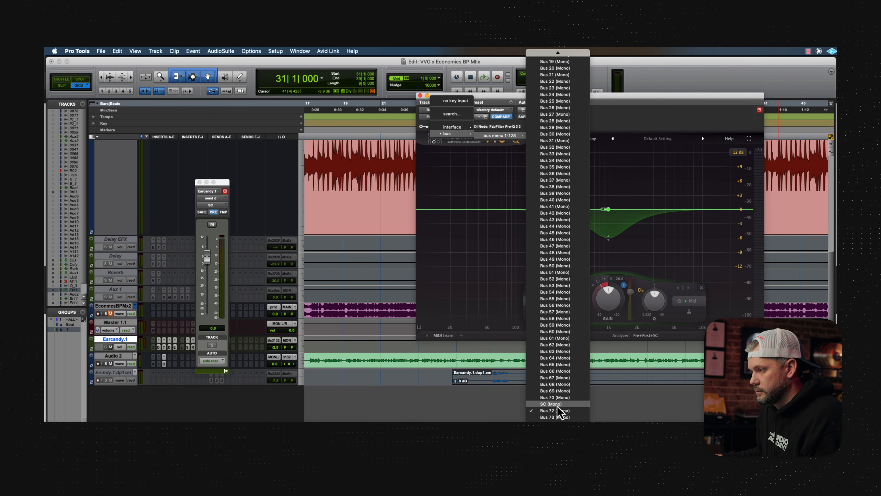
{"action": "left_click", "coordinate": [559, 412]}
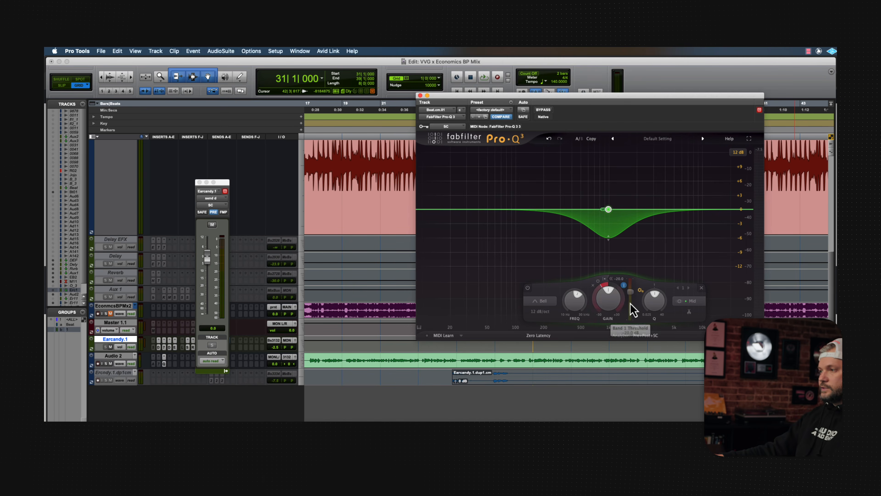
Step: Play the mix to judge how the sidechained cut reacts, toggling the beat track's mute
{"action": "mouse_move", "coordinate": [630, 310]}
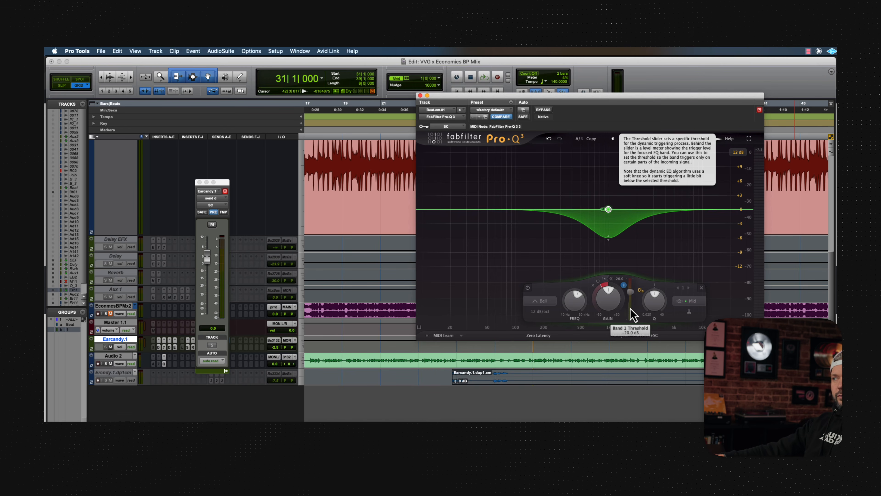
{"action": "key", "text": "space"}
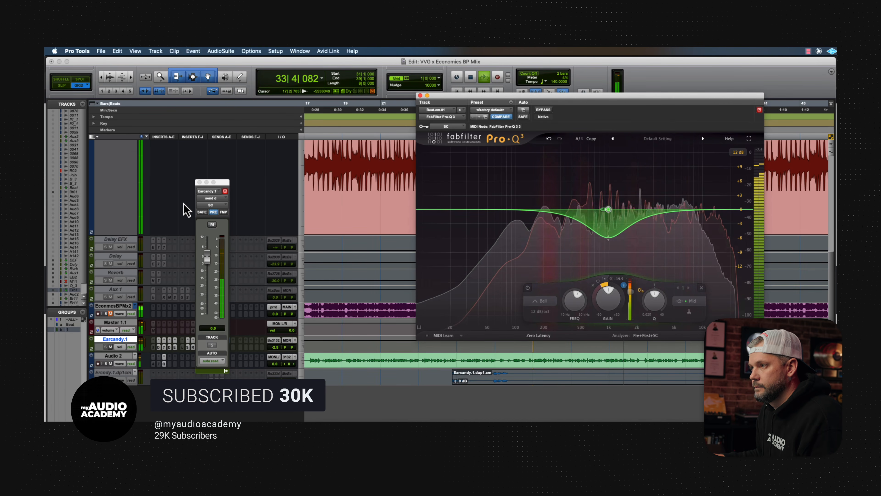
{"action": "scroll", "coordinate": [175, 209], "scroll_direction": "up", "scroll_amount": 5}
{"action": "left_click", "coordinate": [133, 161]}
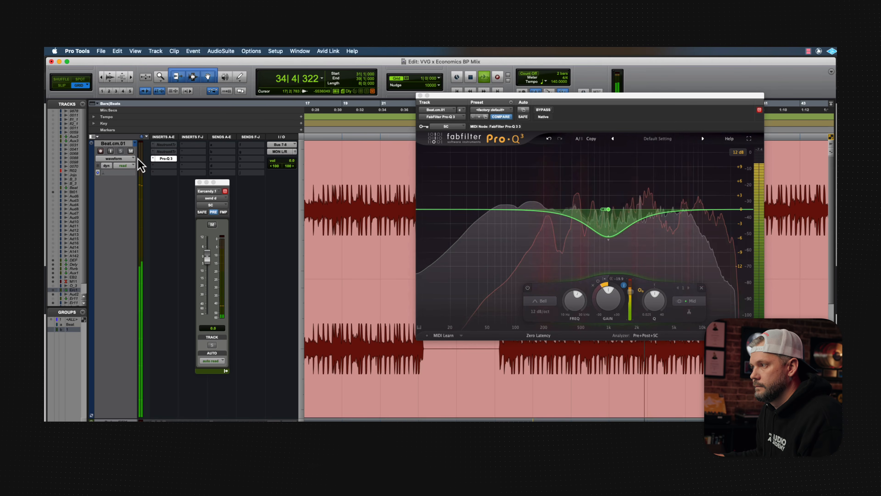
{"action": "left_click", "coordinate": [130, 151]}
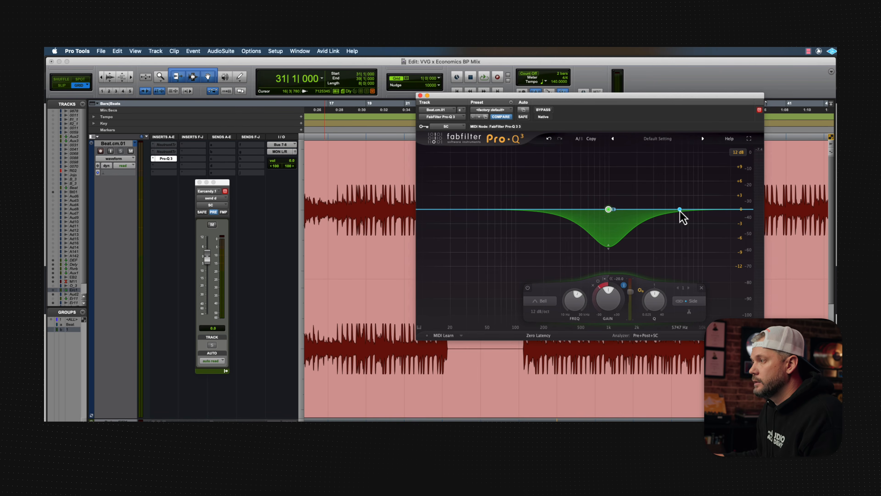
Step: During playback, add Side-channel boosts at about 5490 Hz (+3.27 dB, Q 0.303) and 186 Hz (+1.98 dB, Q 1.027)
{"action": "key", "text": "space"}
{"action": "left_click_drag", "start_coordinate": [678, 210], "coordinate": [692, 166]}
{"action": "left_click_drag", "start_coordinate": [695, 303], "coordinate": [693, 325]}
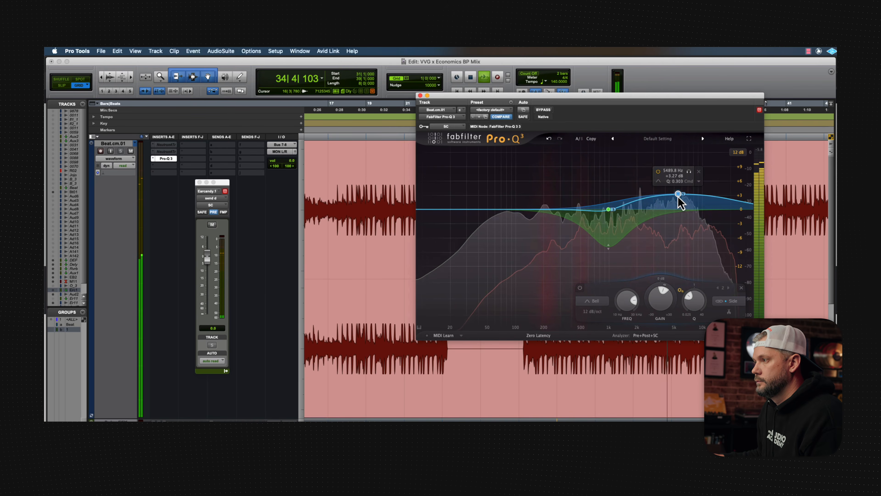
{"action": "mouse_move", "coordinate": [545, 212]}
{"action": "left_mouse_down"}
{"action": "mouse_move", "coordinate": [549, 198]}
{"action": "mouse_move", "coordinate": [539, 200]}
{"action": "left_mouse_up"}
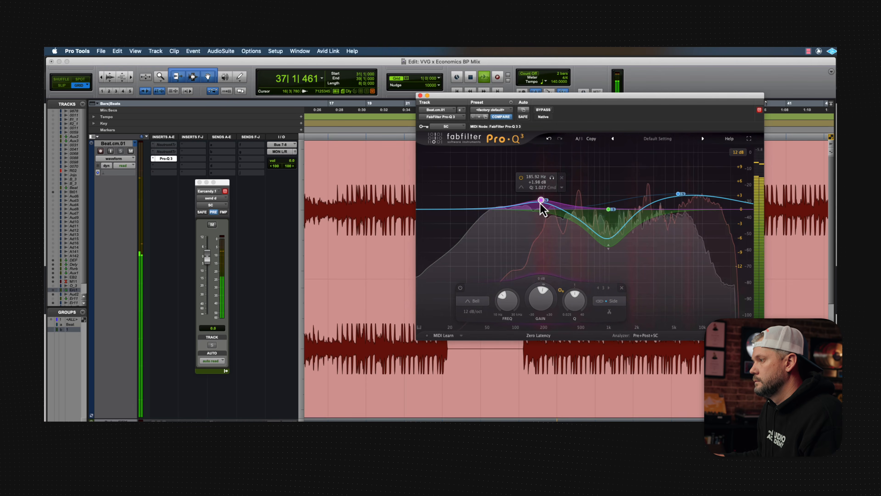
Step: Close the SC send window and set Earcandy.1's main output fader to -2.0 dB
{"action": "left_click", "coordinate": [609, 248]}
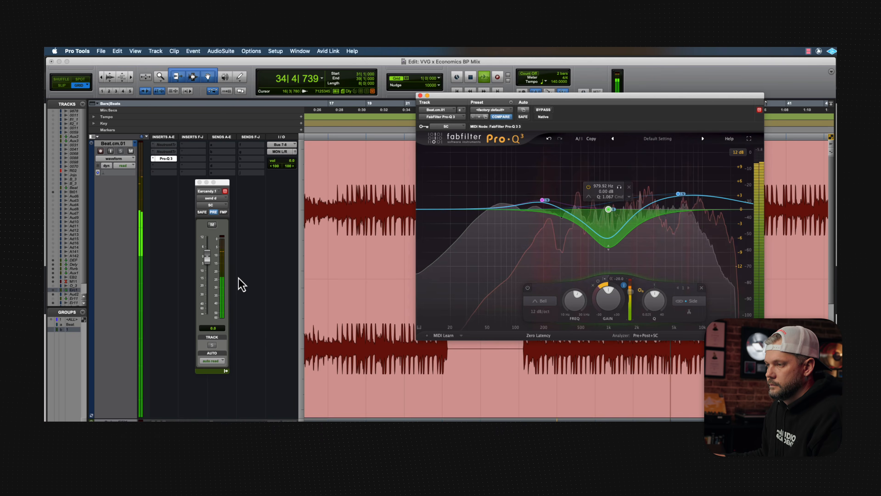
{"action": "scroll", "coordinate": [245, 283], "scroll_direction": "down", "scroll_amount": 5}
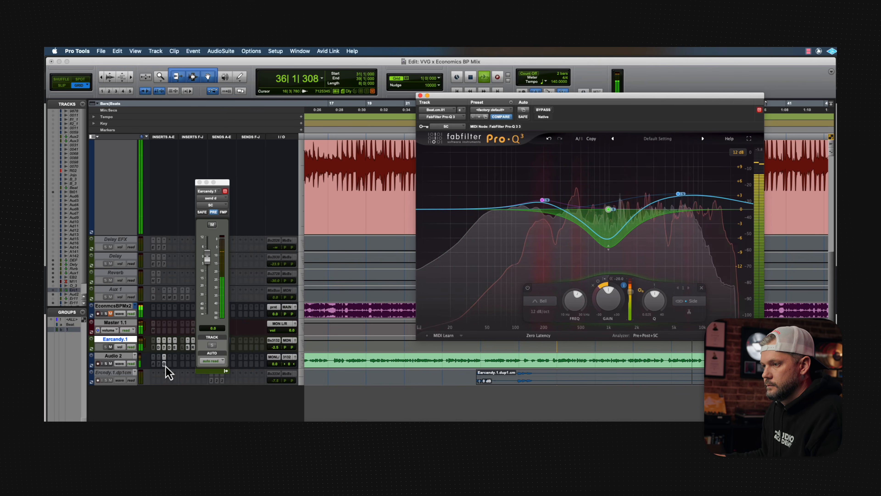
{"action": "left_click", "coordinate": [199, 182]}
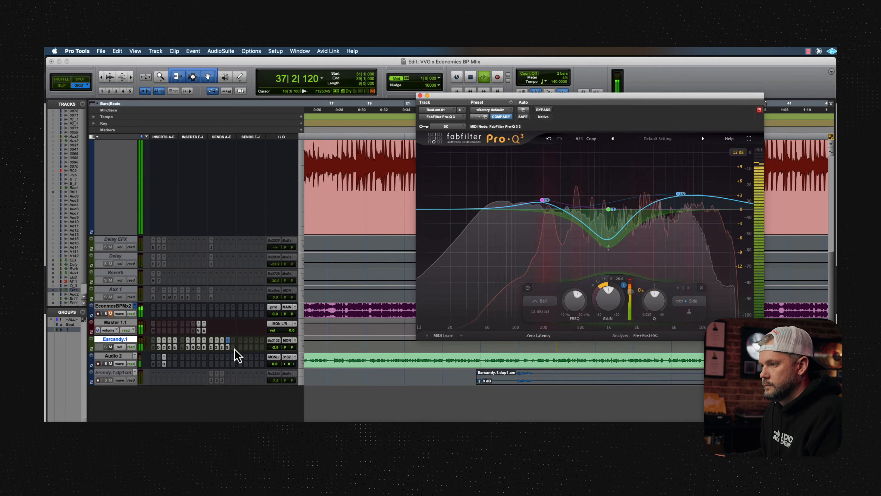
{"action": "left_click", "coordinate": [295, 340]}
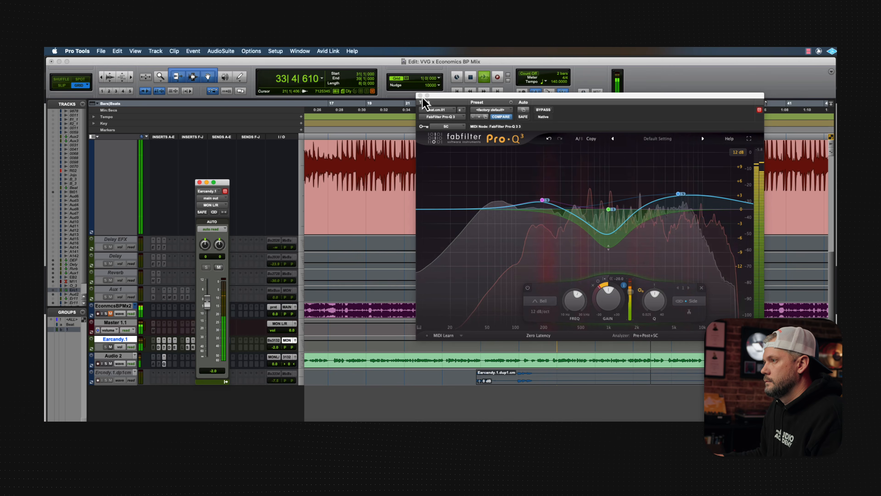
Step: Replay the section and compare the mix with the beat's Pro-Q 3 bypassed and active
{"action": "key", "text": "space"}
{"action": "key", "text": "space"}
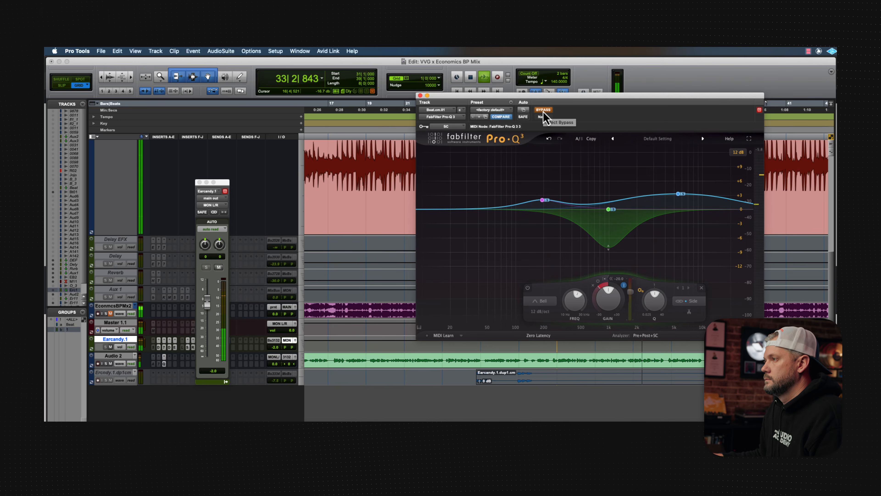
{"action": "left_click", "coordinate": [543, 110]}
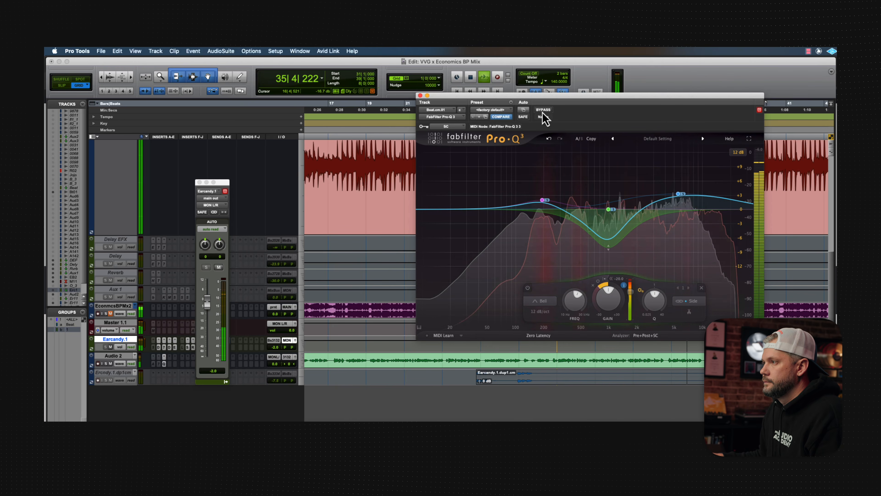
{"action": "key", "text": "space"}
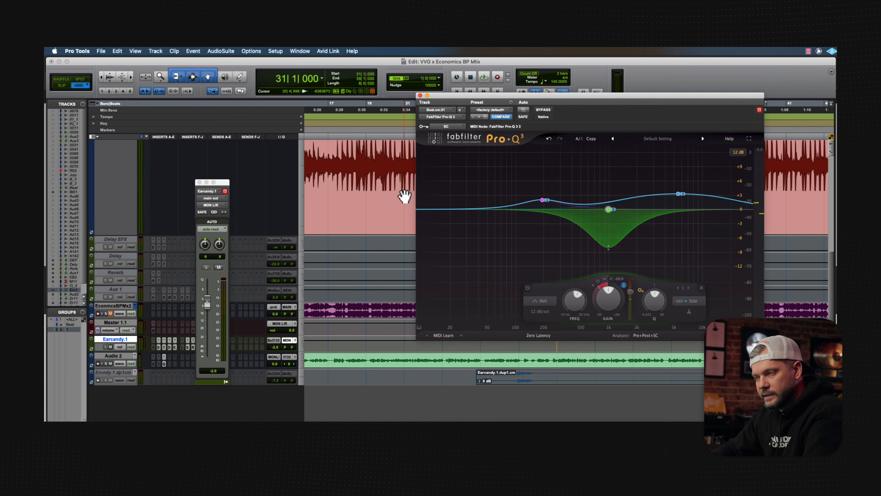